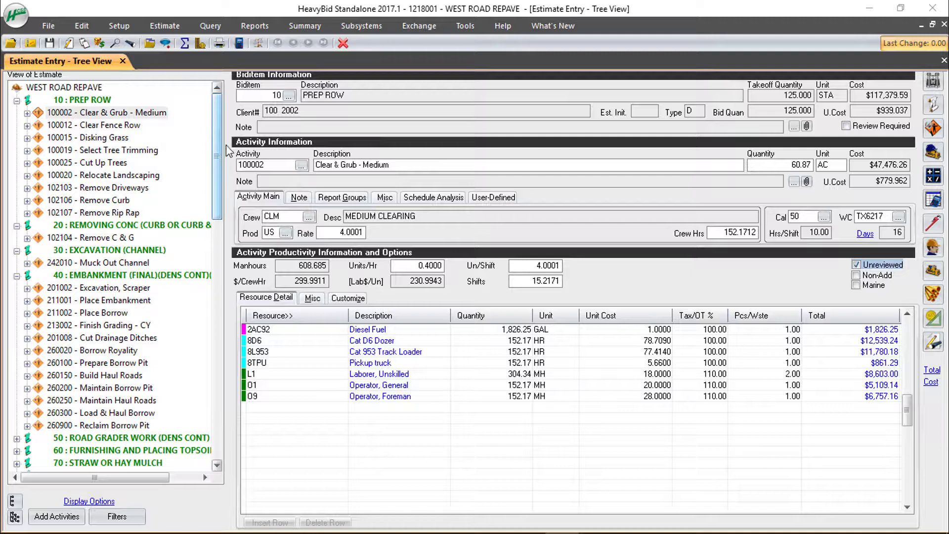
Open Assign Schedule Codes under Scheduling/Cash Flow and expand biditem 10, PREP ROW
left_click(371, 26)
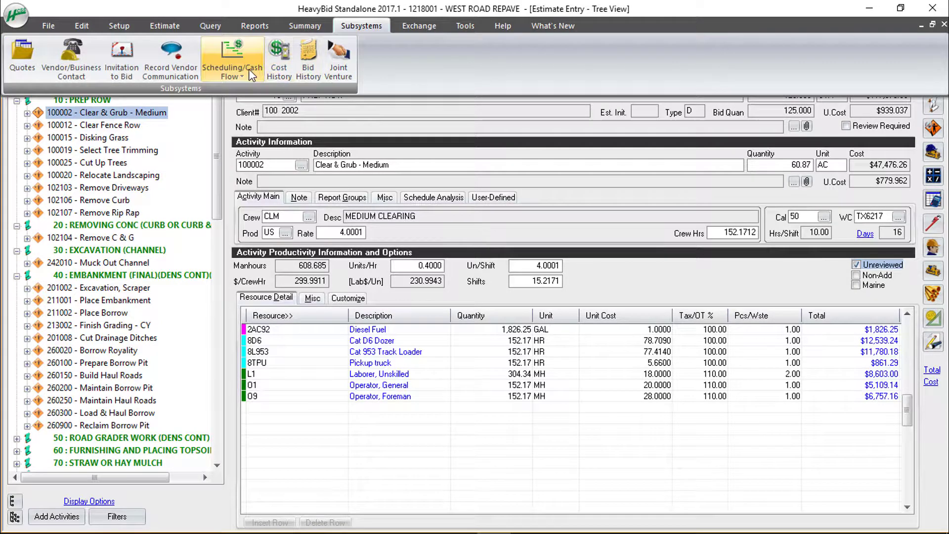
left_click(232, 69)
left_click(247, 92)
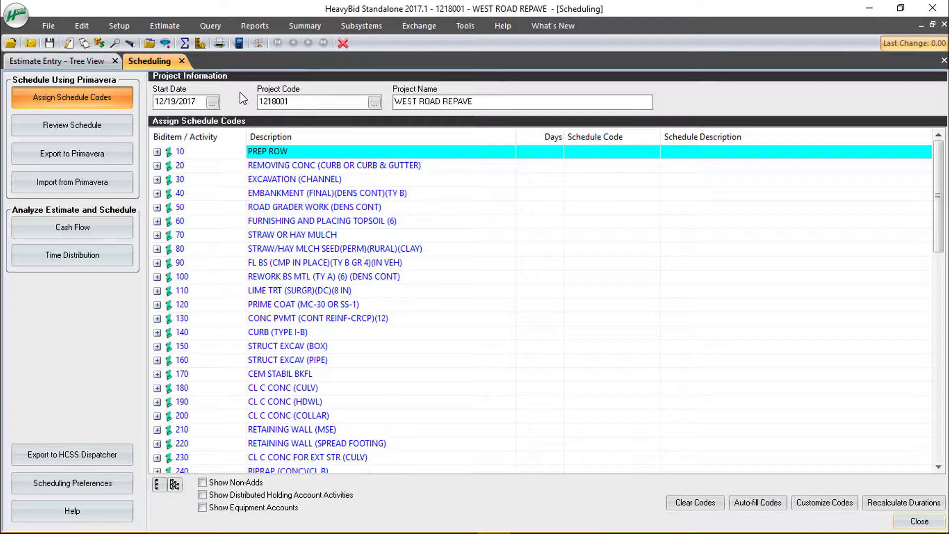
left_click(157, 153)
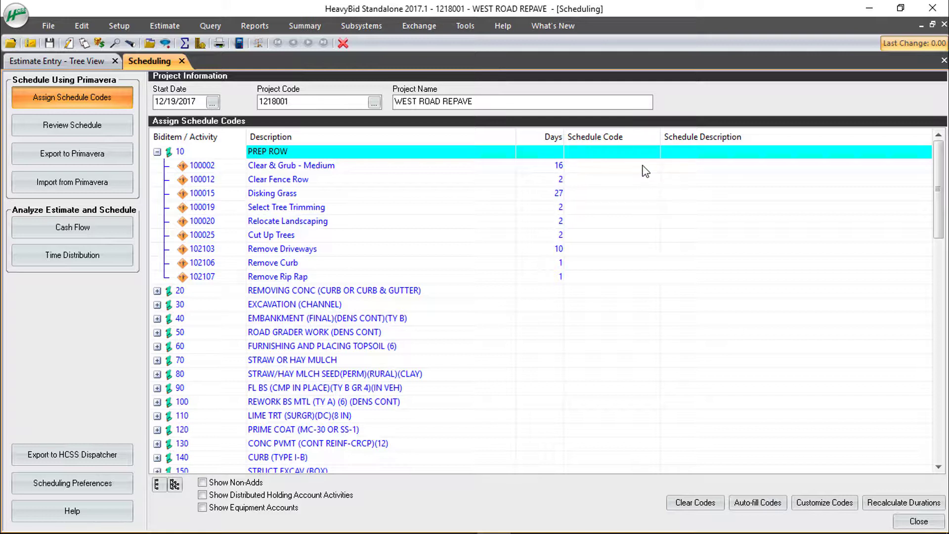
Auto-fill schedule codes for all biditems and inspect Removing Conc's code HB20102104
left_click(757, 505)
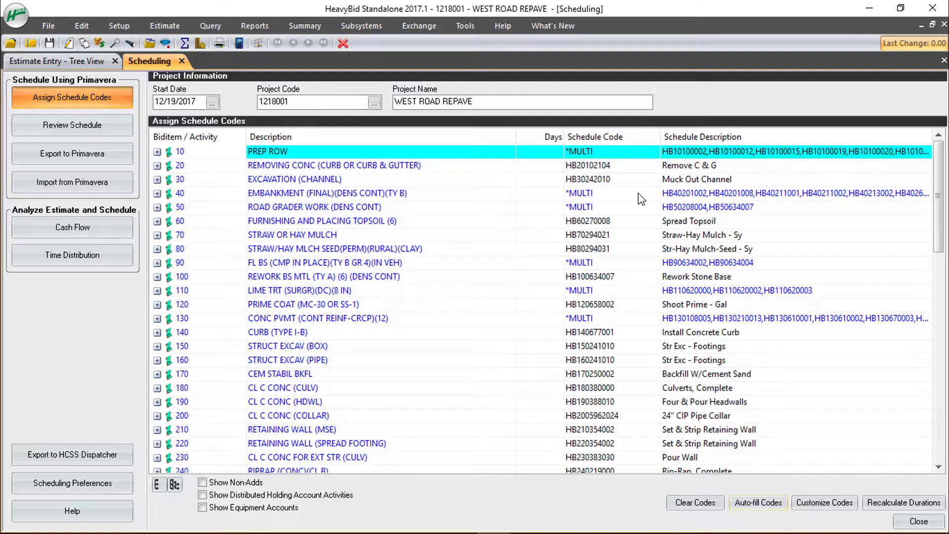
left_click(617, 167)
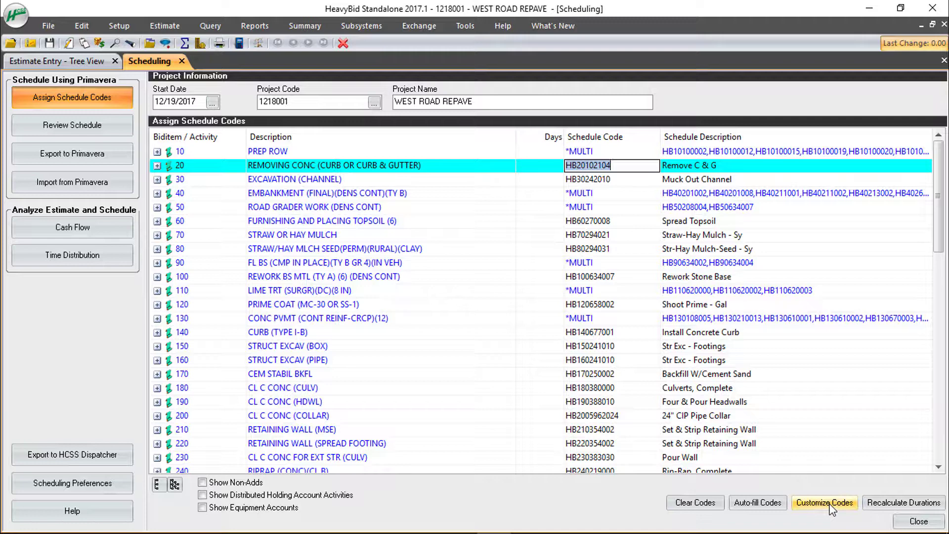
Review the coded schedule activities and export them to Primavera, acknowledging Export Completed
left_click(73, 125)
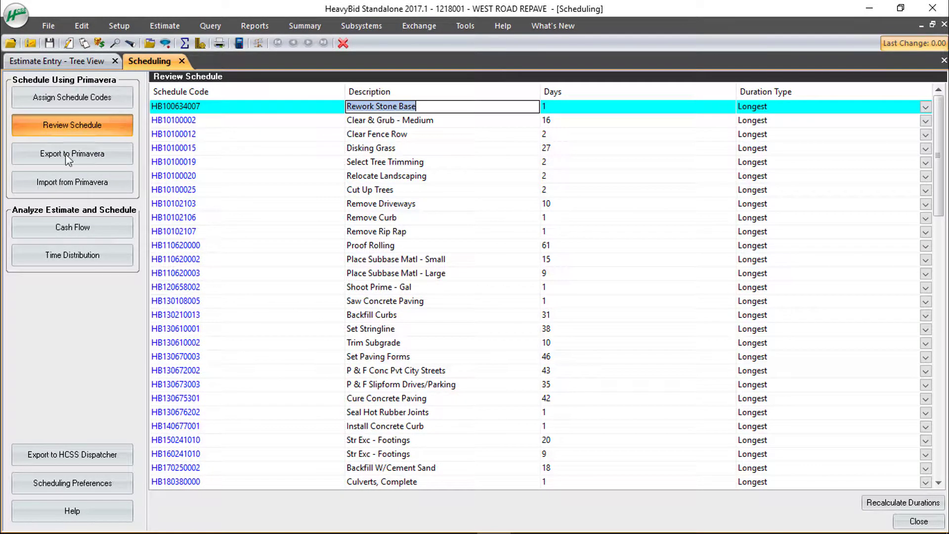
left_click(77, 150)
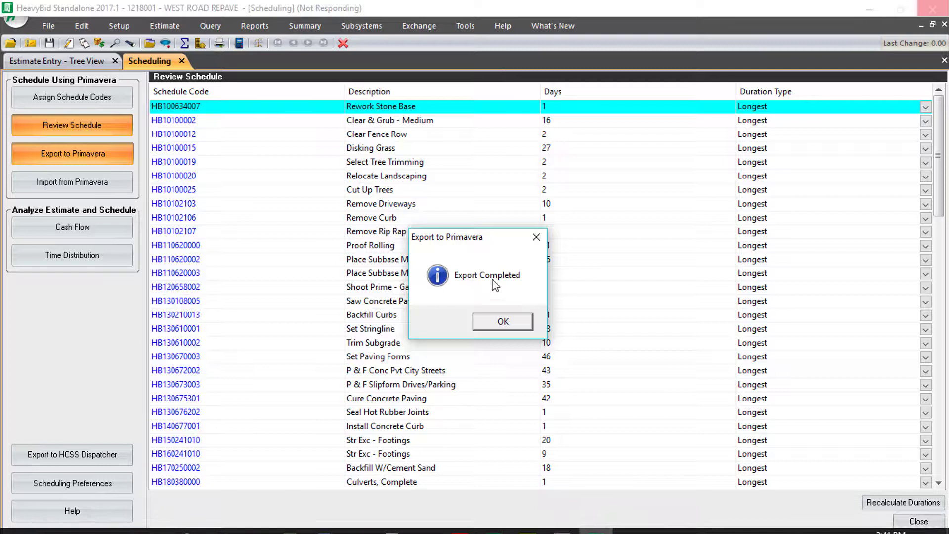
left_click(515, 326)
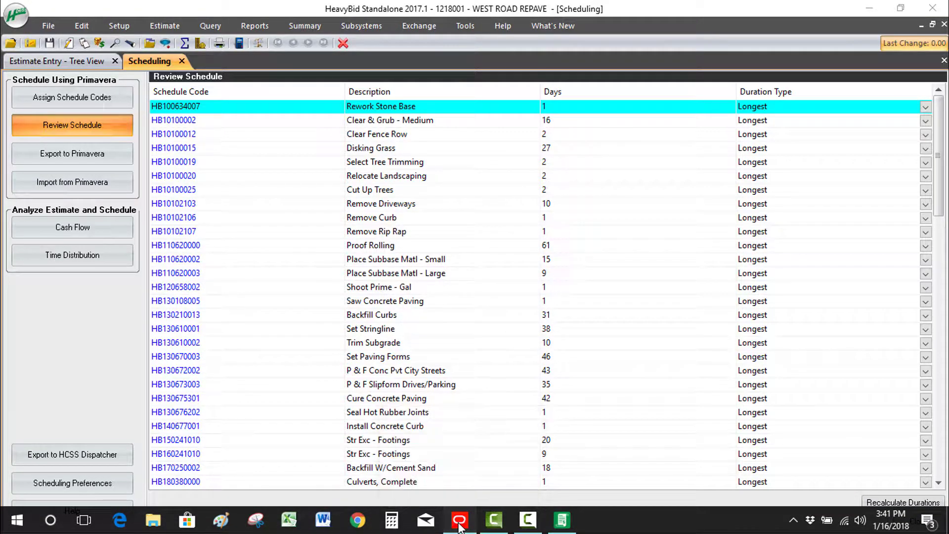
Open project 1218001 WEST ROAD REPAVE in Primavera P6
left_click(459, 521)
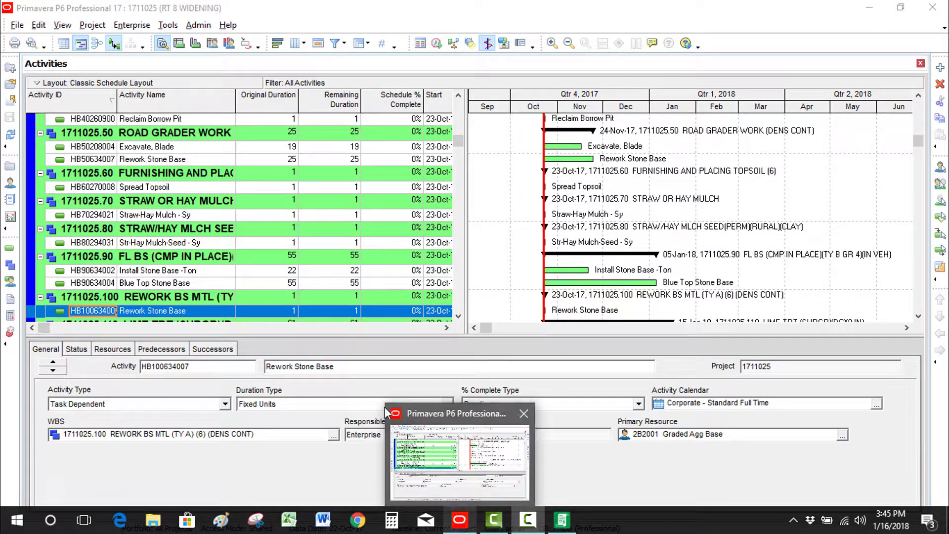
left_click(17, 26)
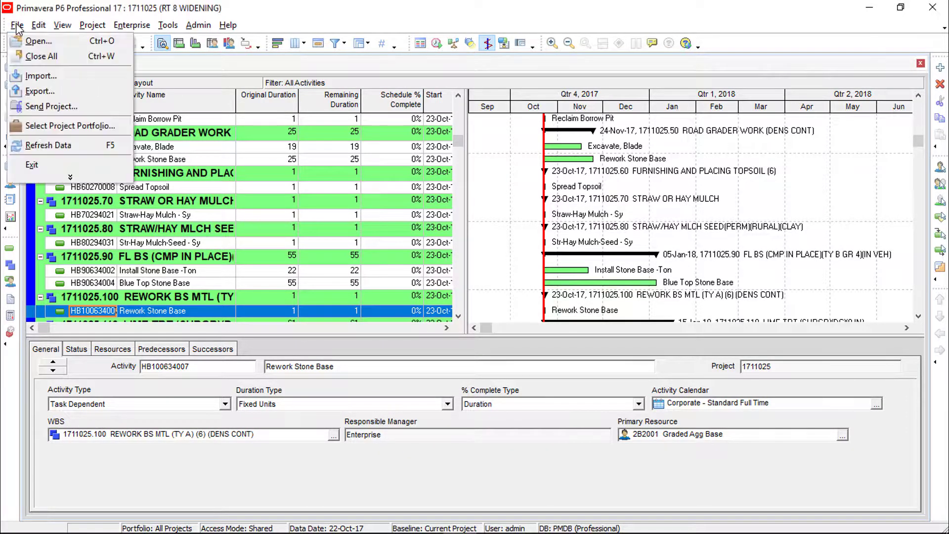
left_click(41, 39)
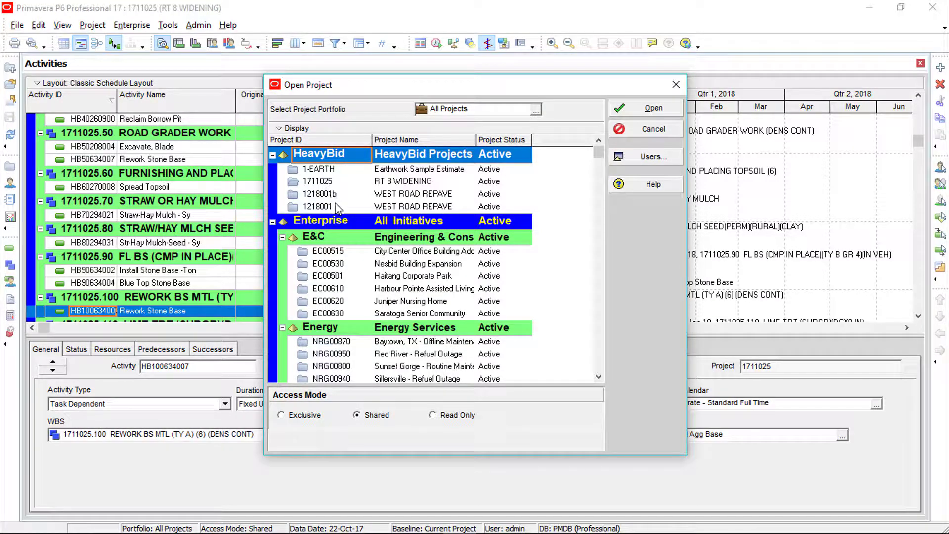
left_click(331, 207)
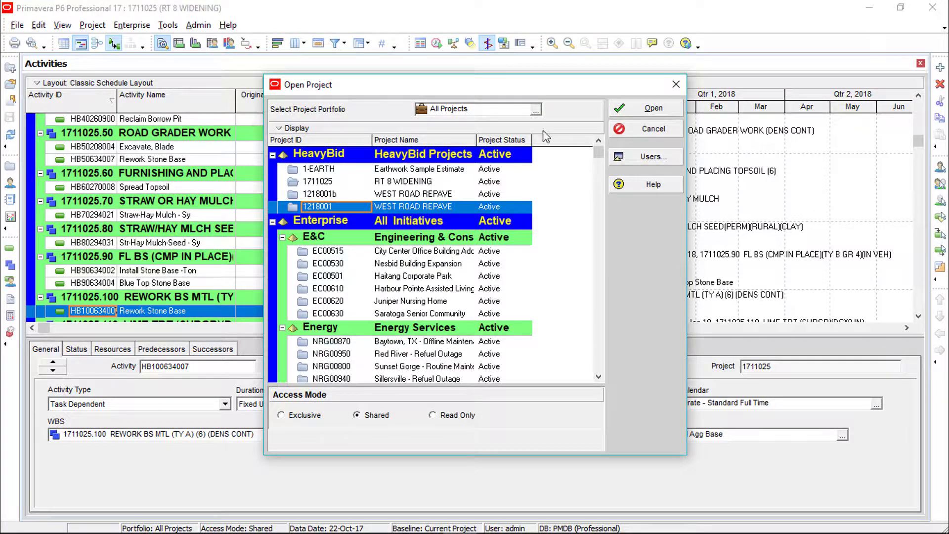
left_click(632, 109)
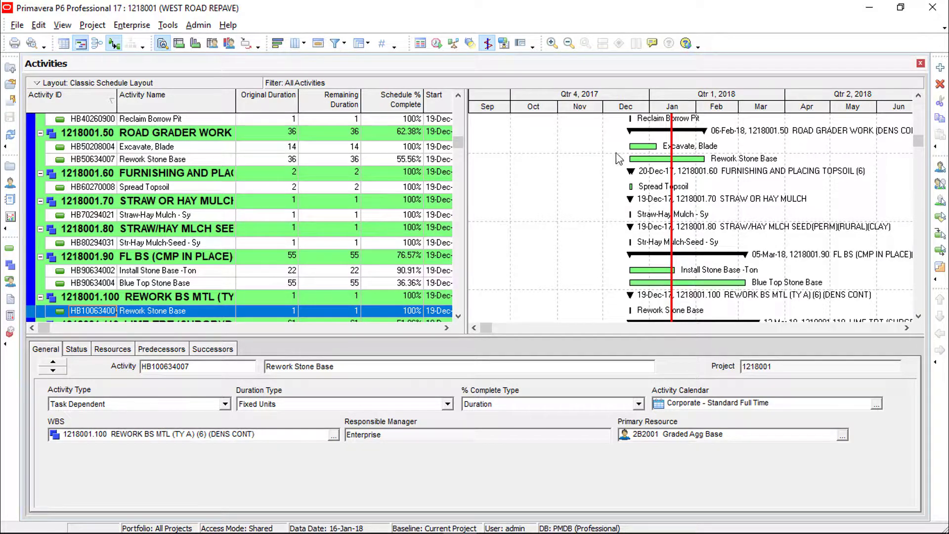
Lengthen the Excavate, Blade Gantt bar to 24 days and commit the changes
left_click_drag(652, 147, 692, 159)
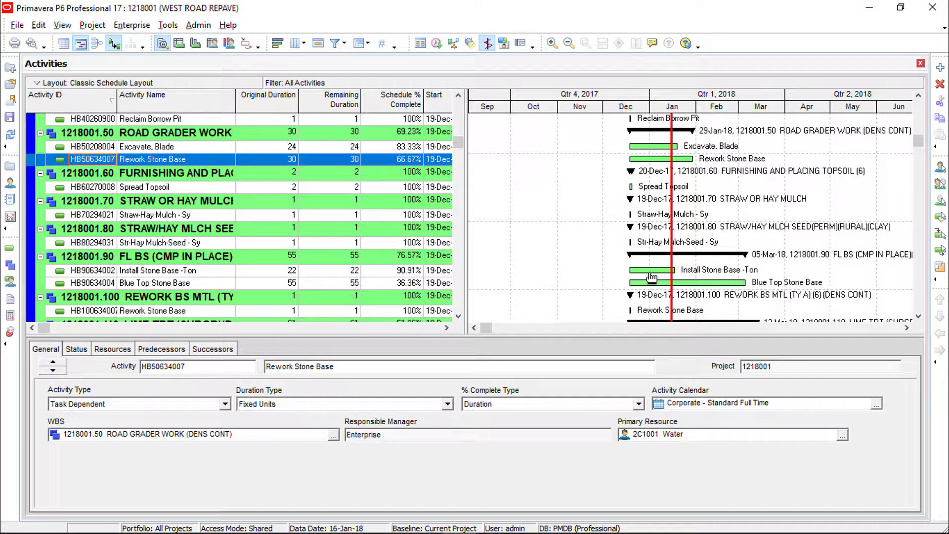
left_click(9, 122)
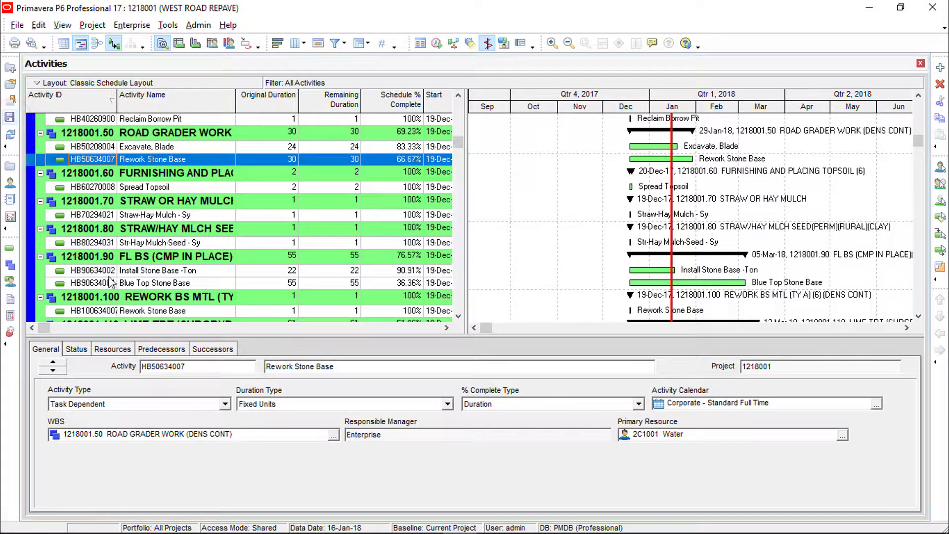
Back in HeavyBid, import the 1218001 - WEST ROAD REPAVE schedule from Primavera
left_click(570, 524)
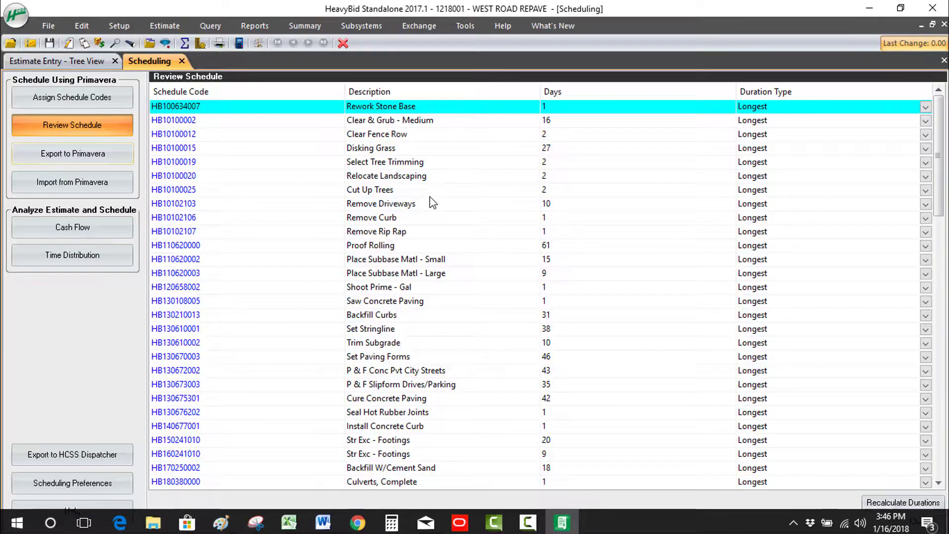
left_click(77, 185)
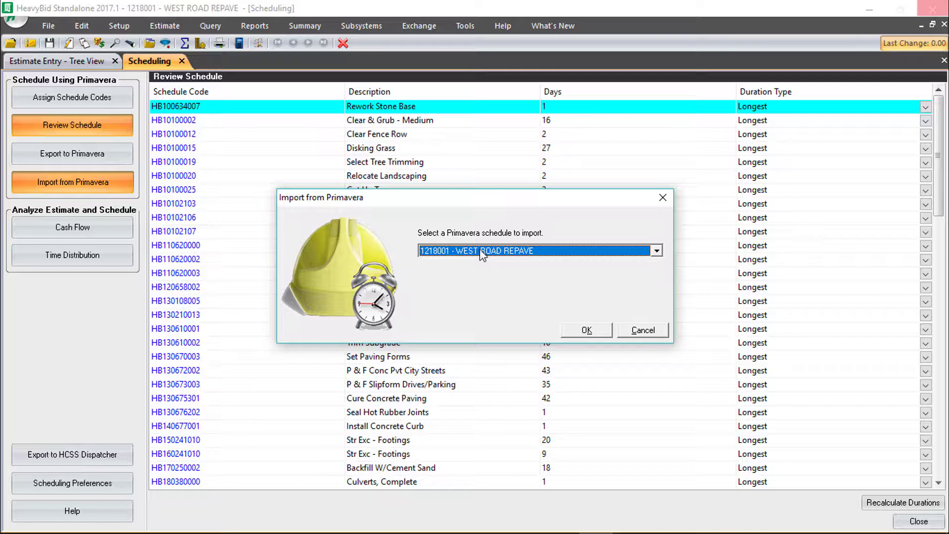
left_click(587, 330)
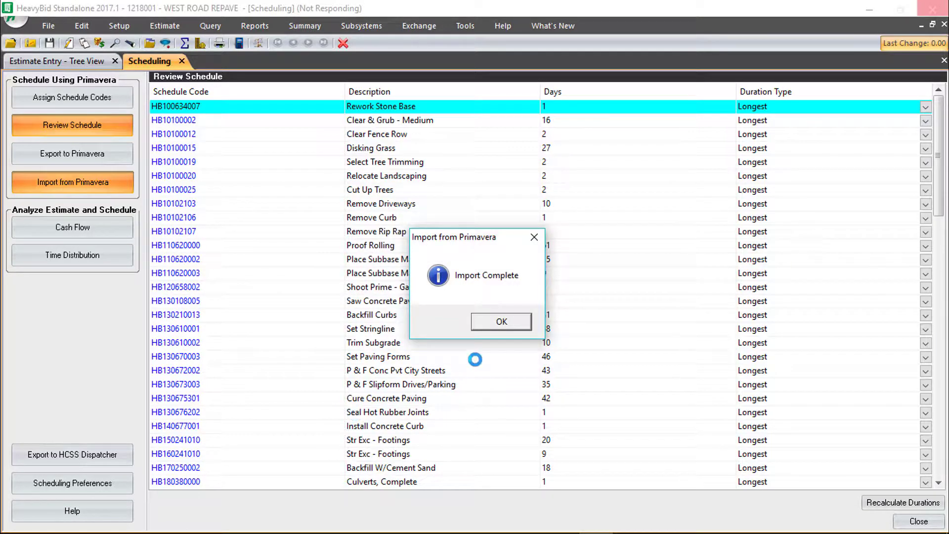
Dismiss the Import Complete message to return to the schedule review list
left_click(502, 324)
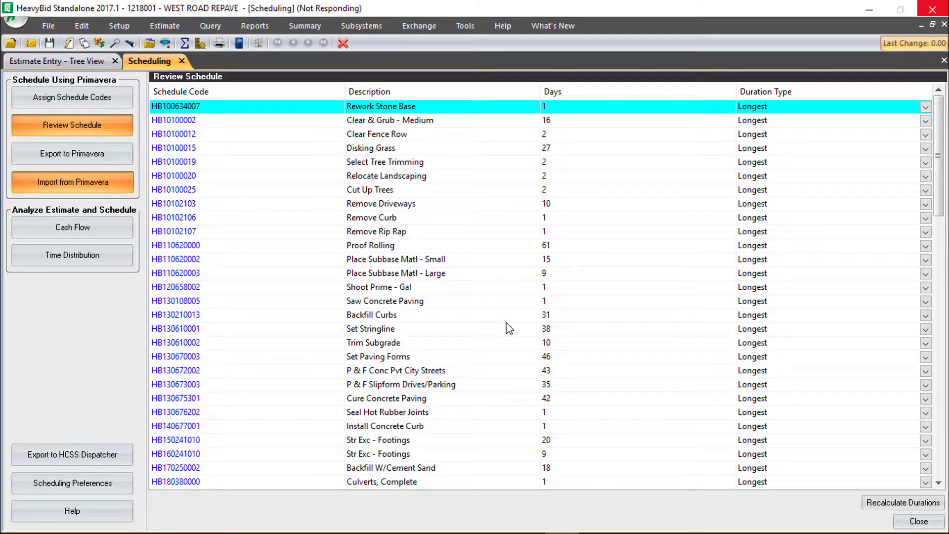